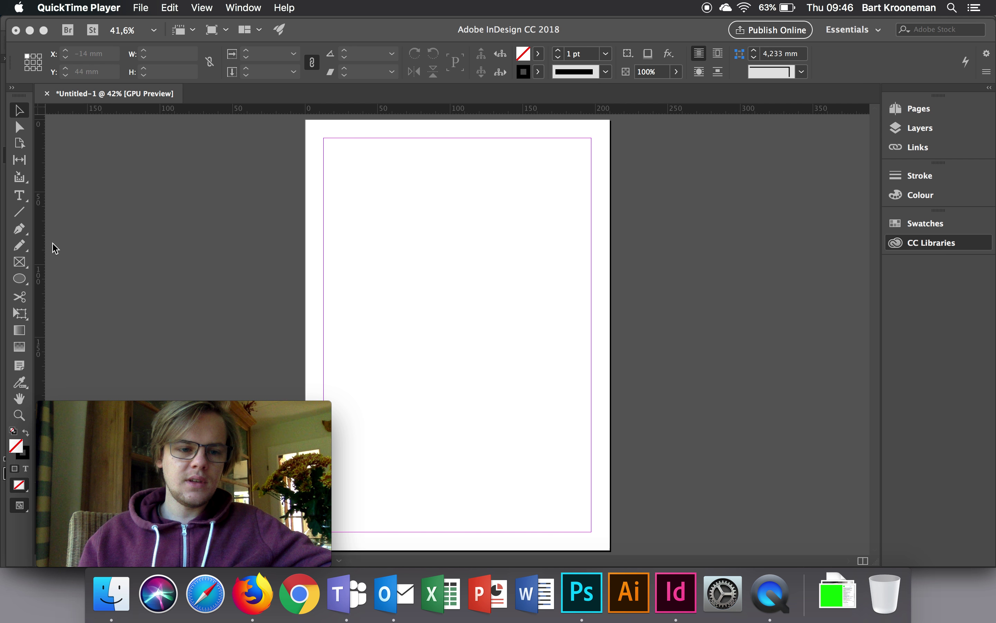
- Draw a Type-tool text frame spanning the page margins, then switch to Firefox
click(16, 199)
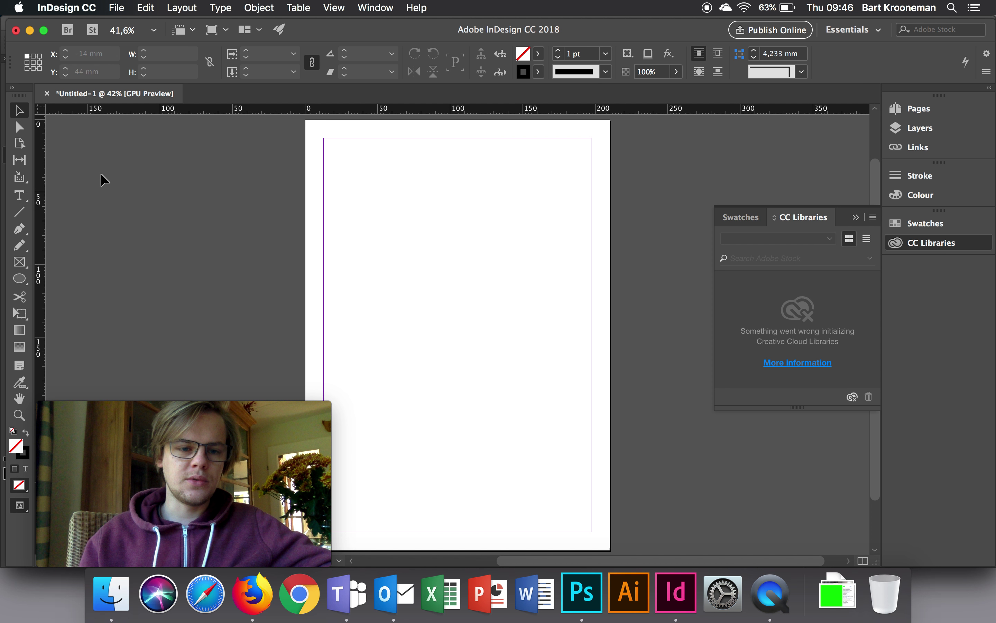
click(19, 196)
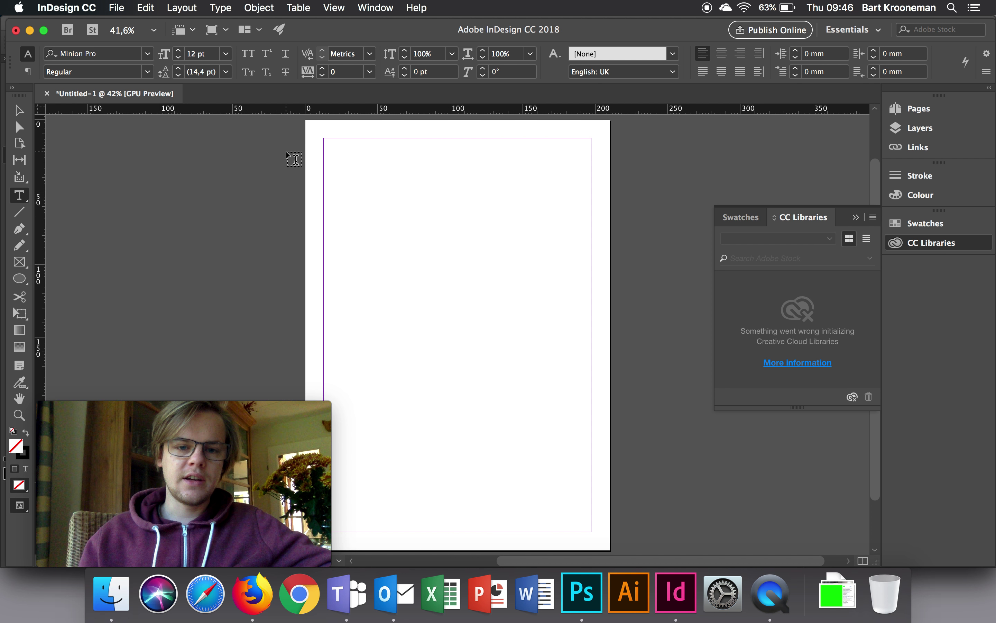
drag(333, 147, 589, 530)
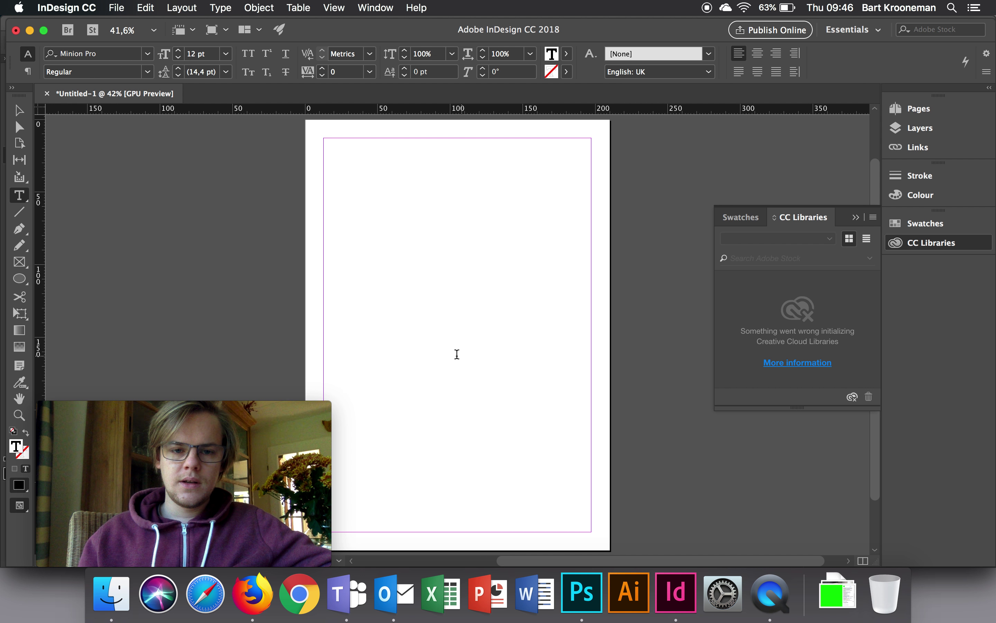
click(268, 592)
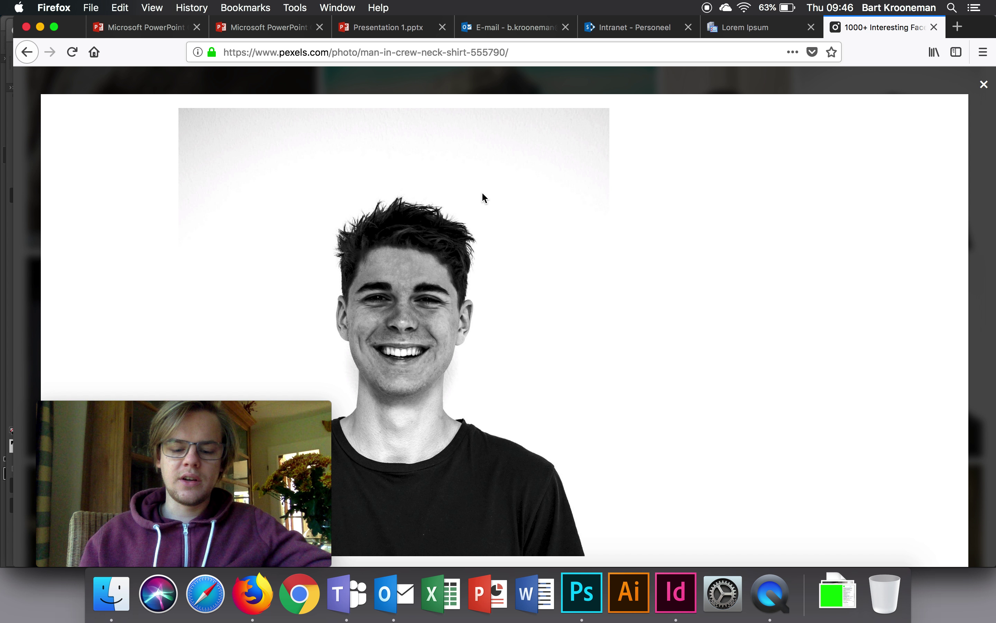
- Select and copy the first four lorem ipsum paragraphs on loremipsum.nl
click(740, 35)
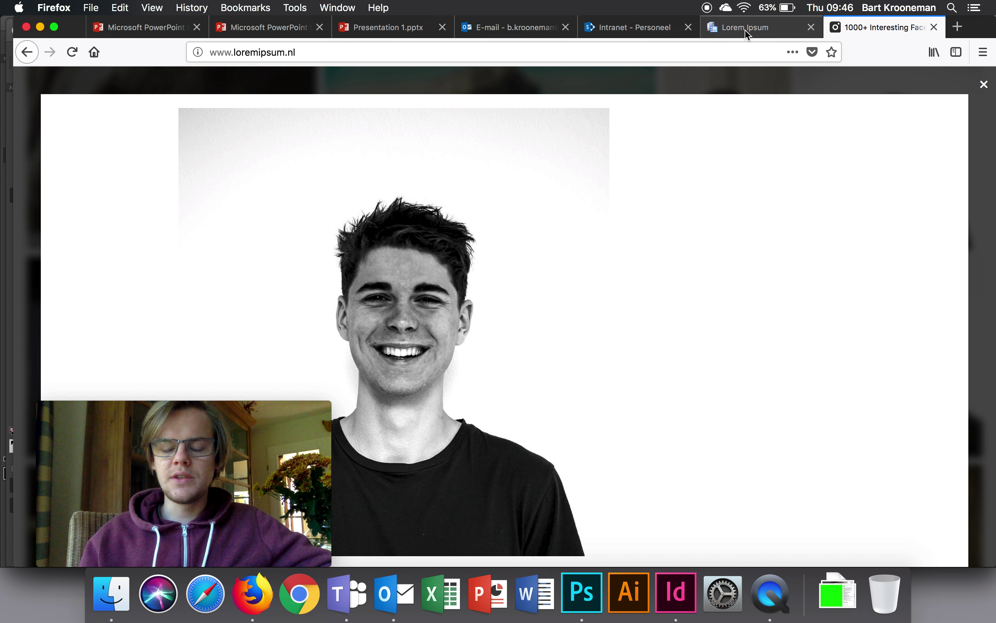
scroll(427, 206, up, 10)
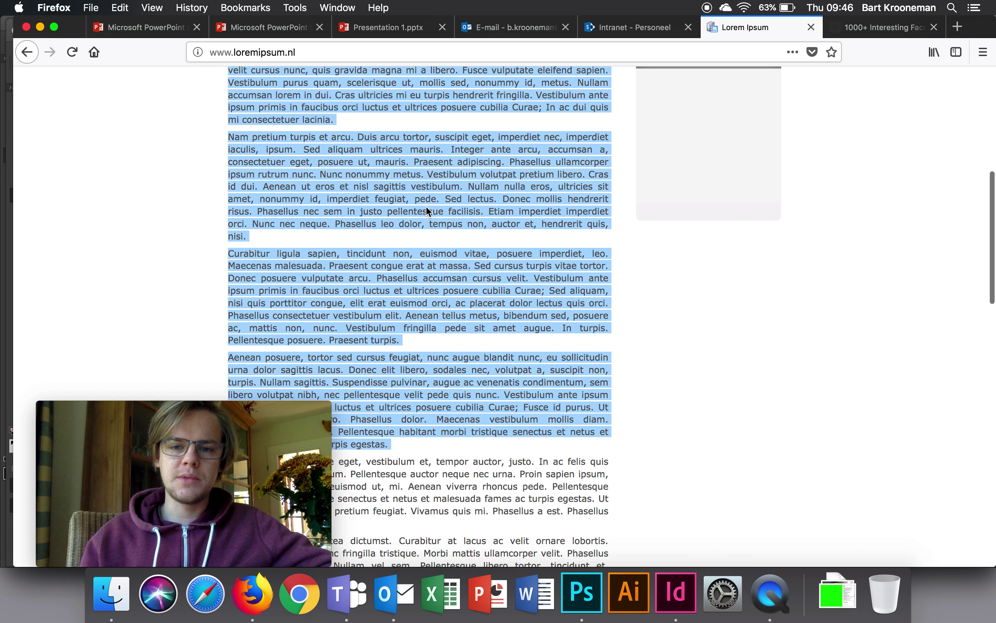
click(426, 207)
scroll(335, 164, up, 5)
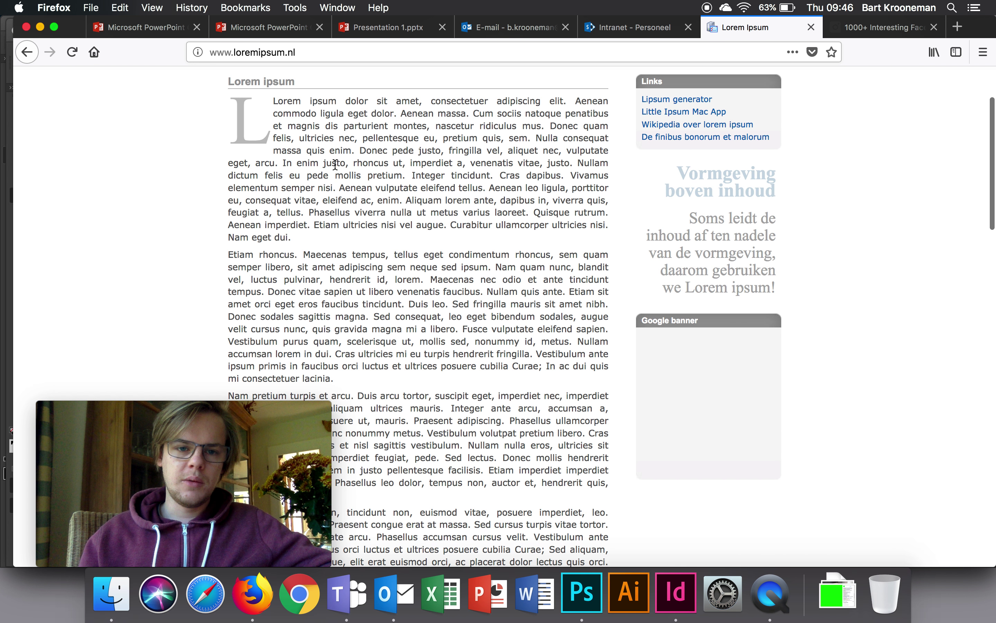
mouse_move(275, 131)
mouse_down()
mouse_move(537, 497)
mouse_move(461, 380)
mouse_up()
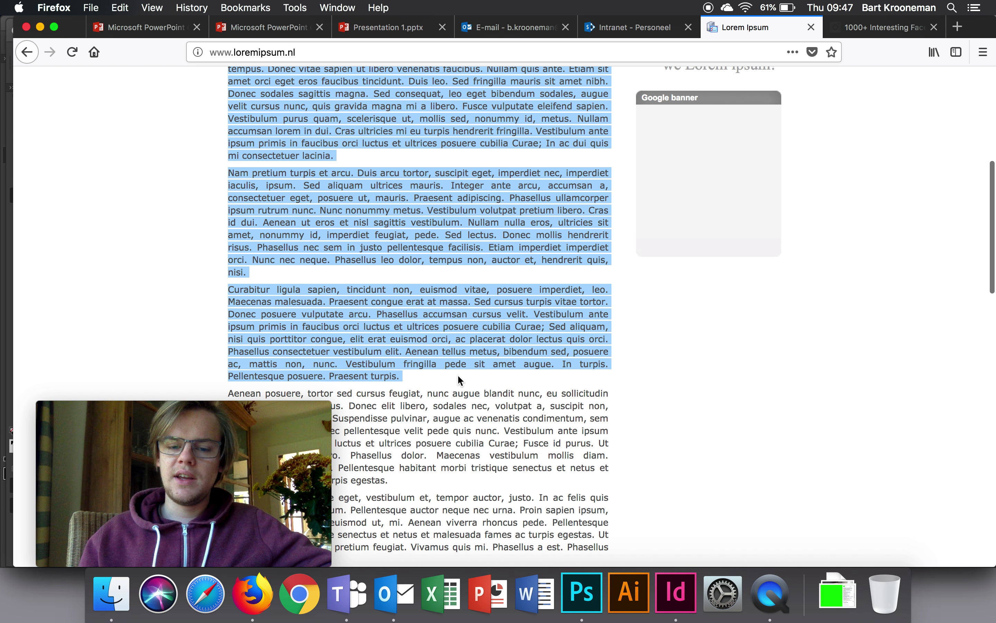
right_click(418, 322)
click(441, 328)
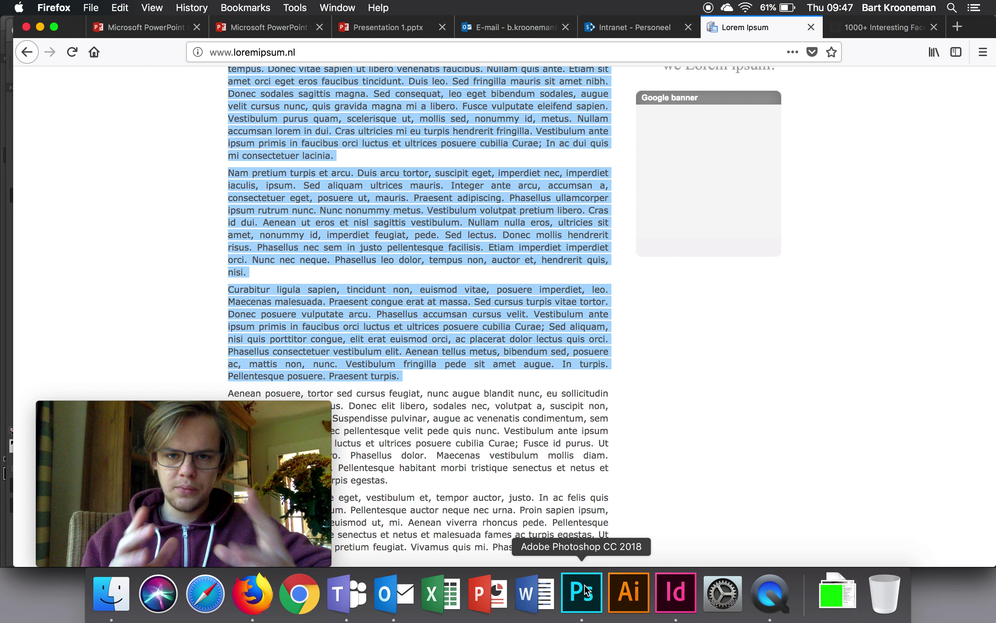
click(680, 594)
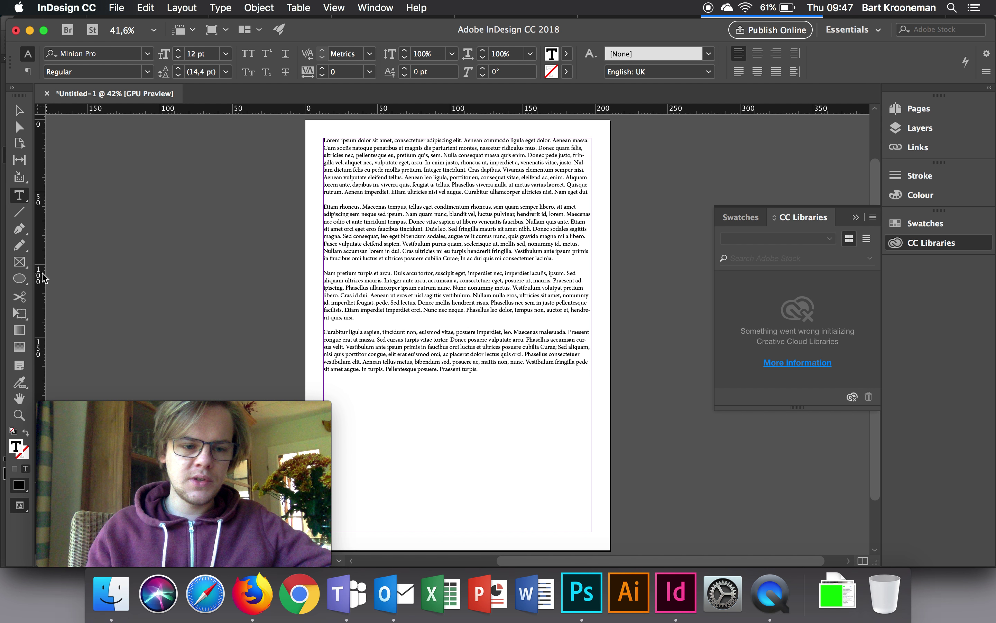
- Select the Ellipse tool in InDesign's toolbar
click(19, 278)
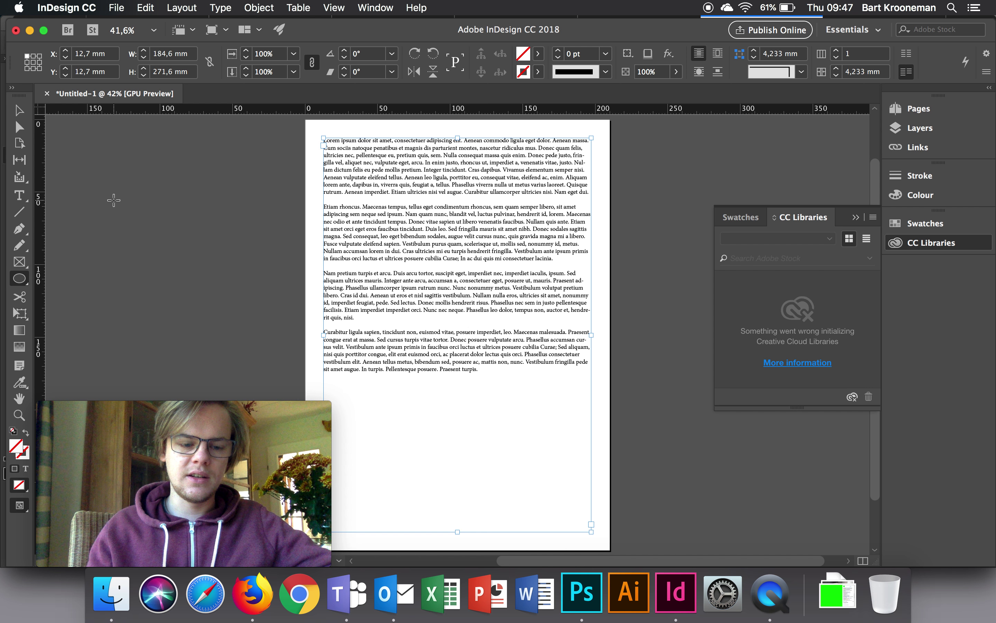
- Draw a 103 mm circle, fill it Black, and move it over the middle of the text
drag(124, 179, 308, 329)
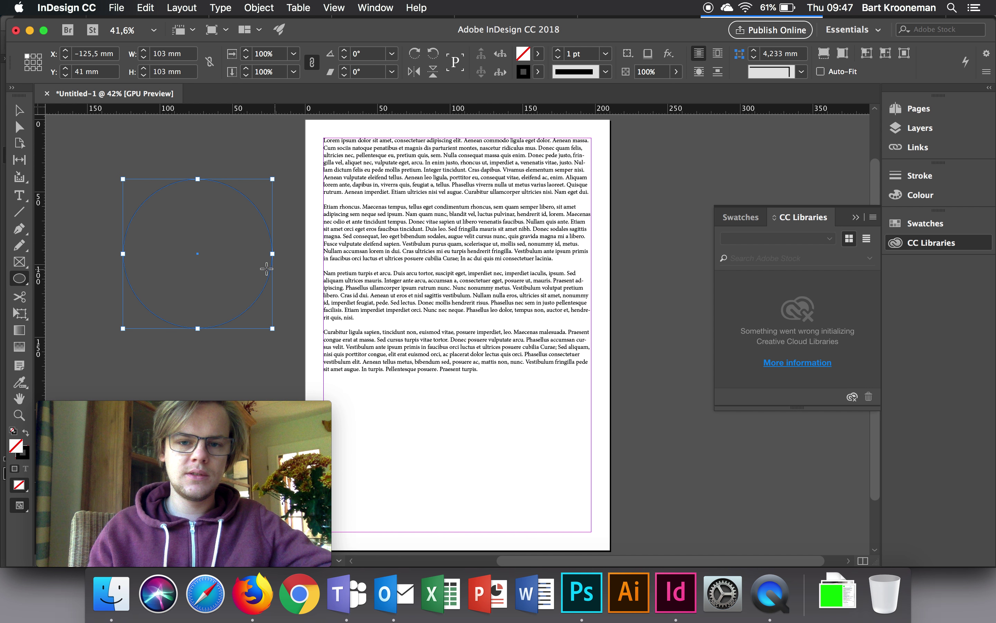
click(537, 54)
click(415, 142)
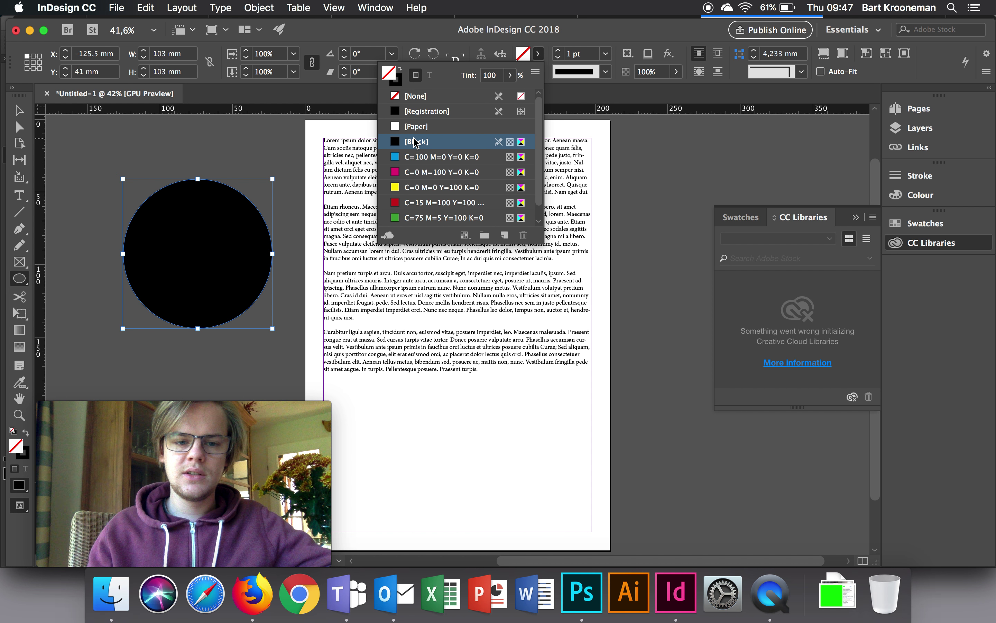
click(20, 114)
drag(221, 240, 475, 248)
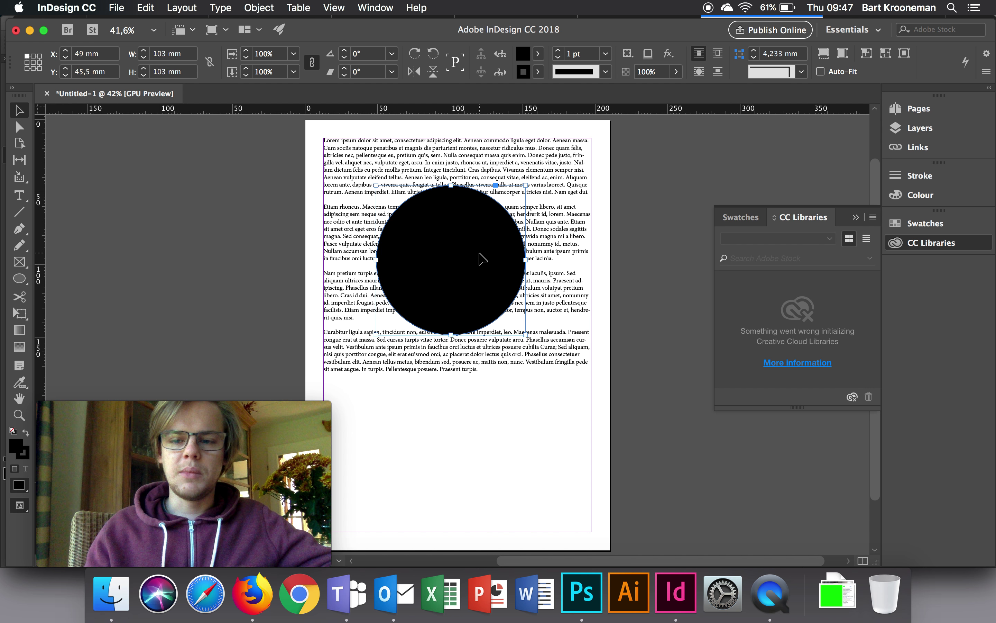
- Show the Text Wrap panel and wrap the text around the circle's object shape
click(374, 7)
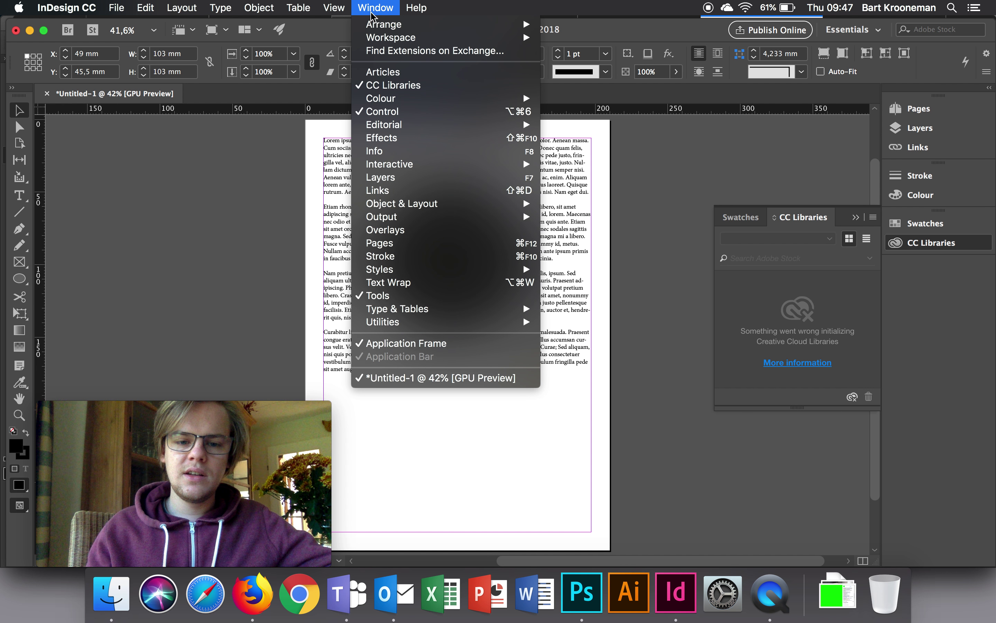
click(405, 284)
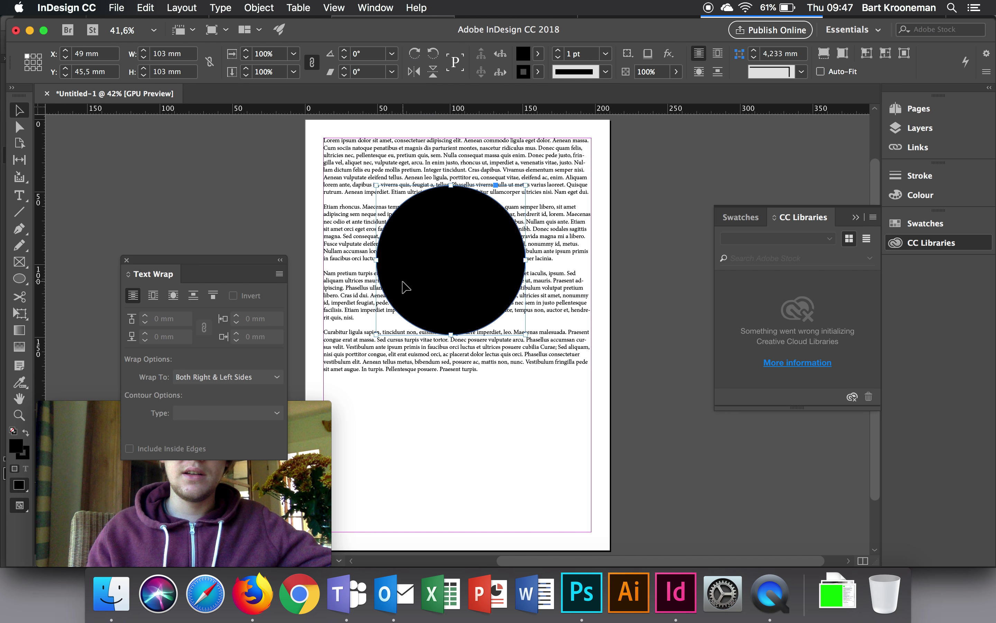
mouse_move(200, 267)
mouse_down()
mouse_move(153, 138)
mouse_move(160, 149)
mouse_up()
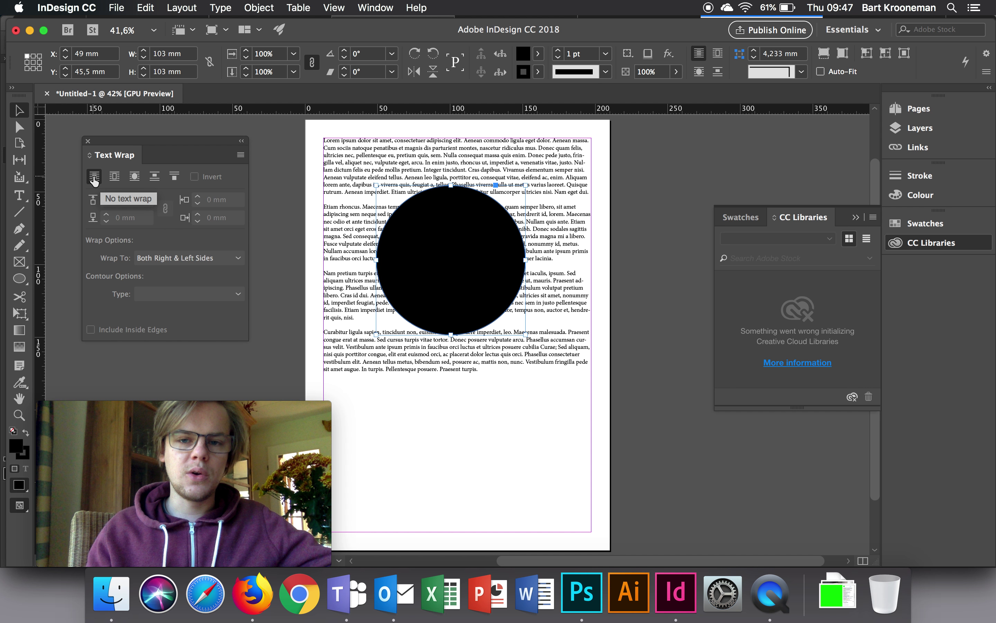
click(113, 177)
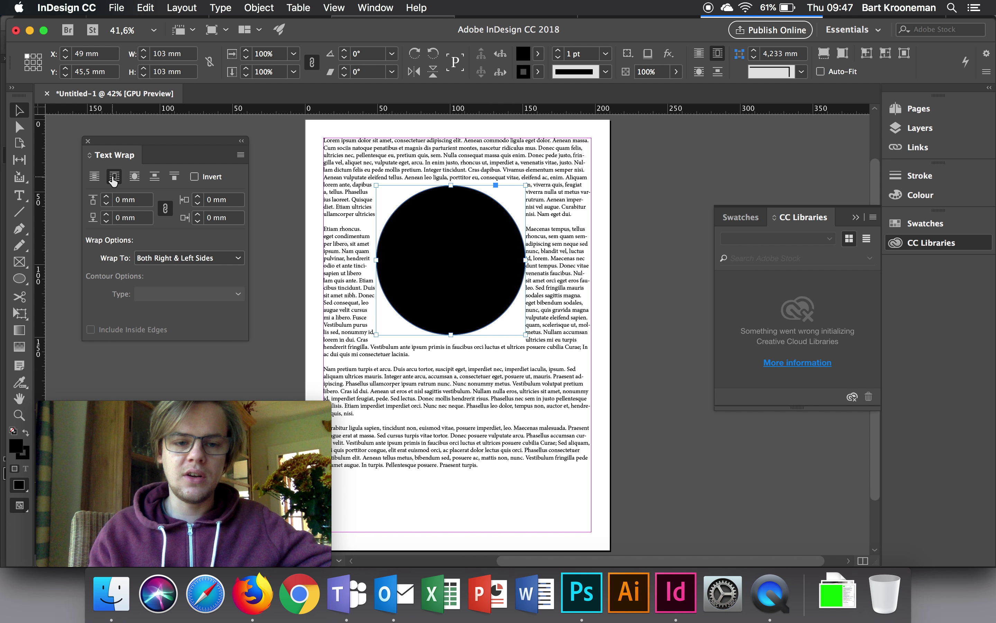
click(135, 177)
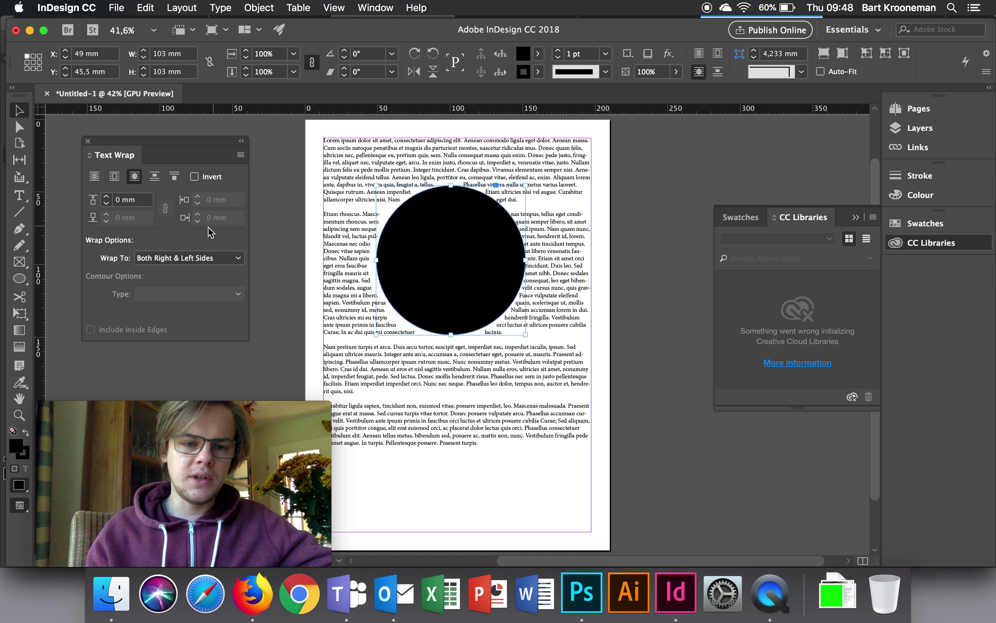
- Raise the text wrap offset around the circle to 5 mm
click(108, 200)
click(108, 200)
click(108, 199)
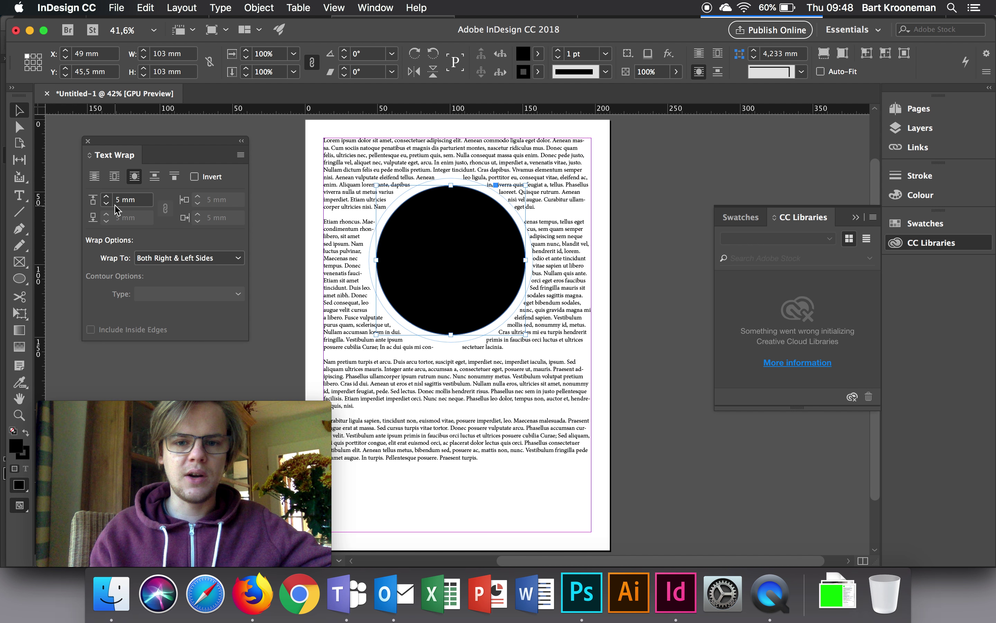
- Delete the black circle so the text spans the full column again
drag(180, 147, 170, 139)
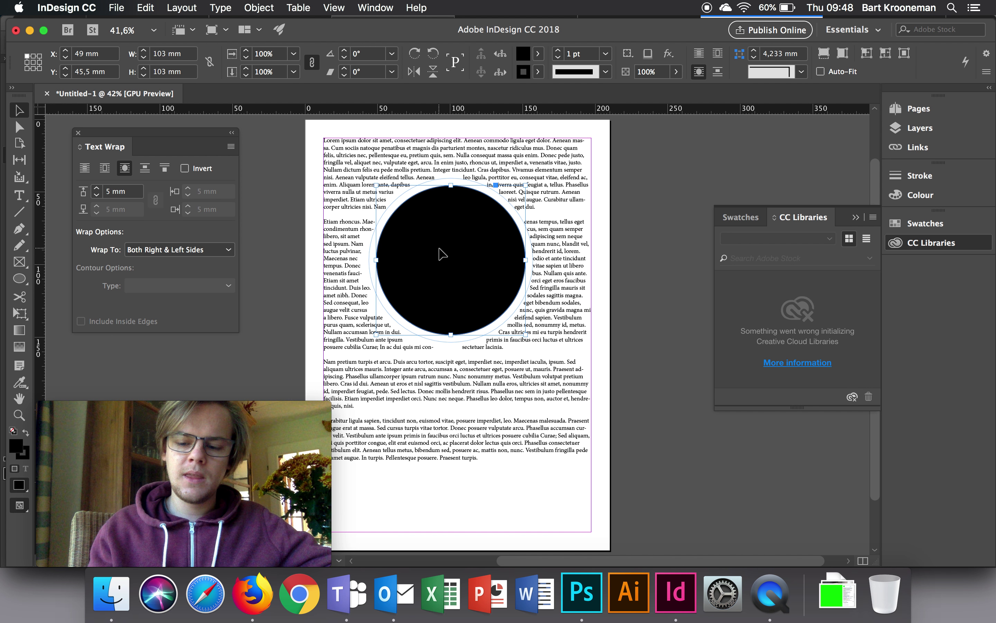
key(BackSpace)
drag(164, 142, 168, 138)
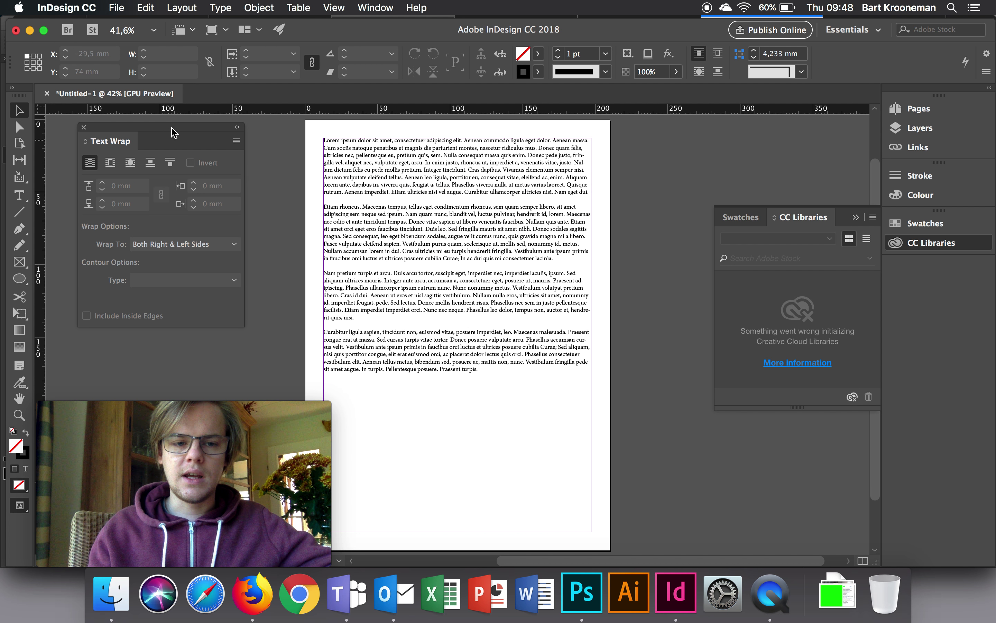
- Switch to the cut-out portrait document in Photoshop and bring up the File menu
click(580, 593)
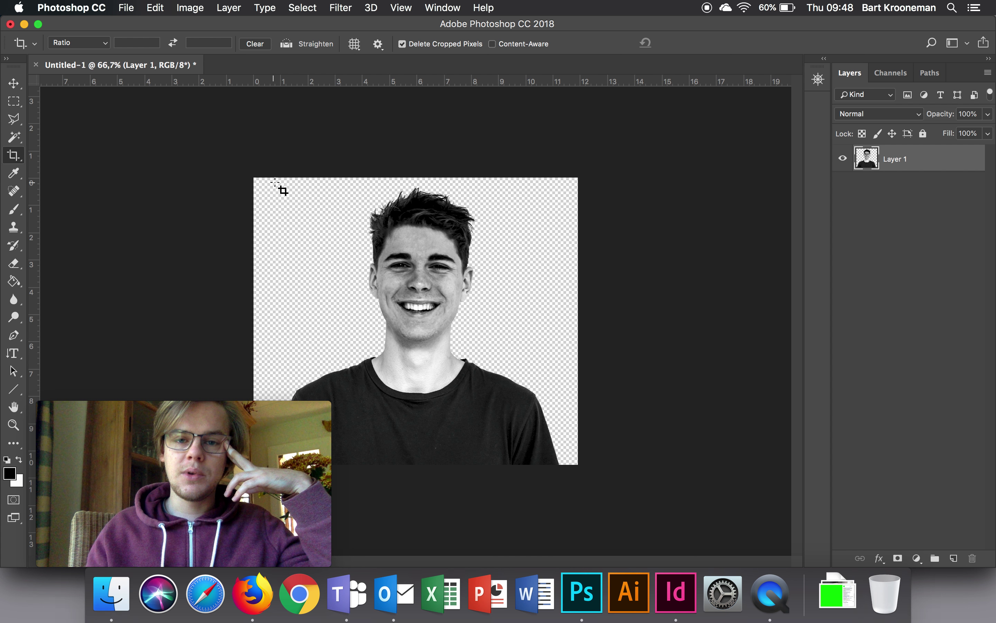
click(126, 8)
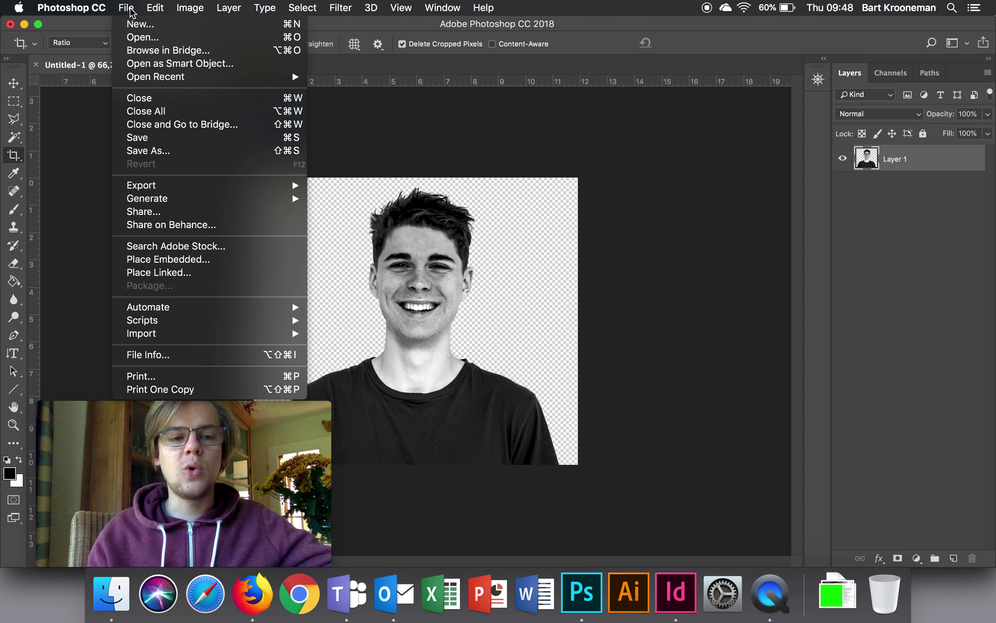
click(158, 152)
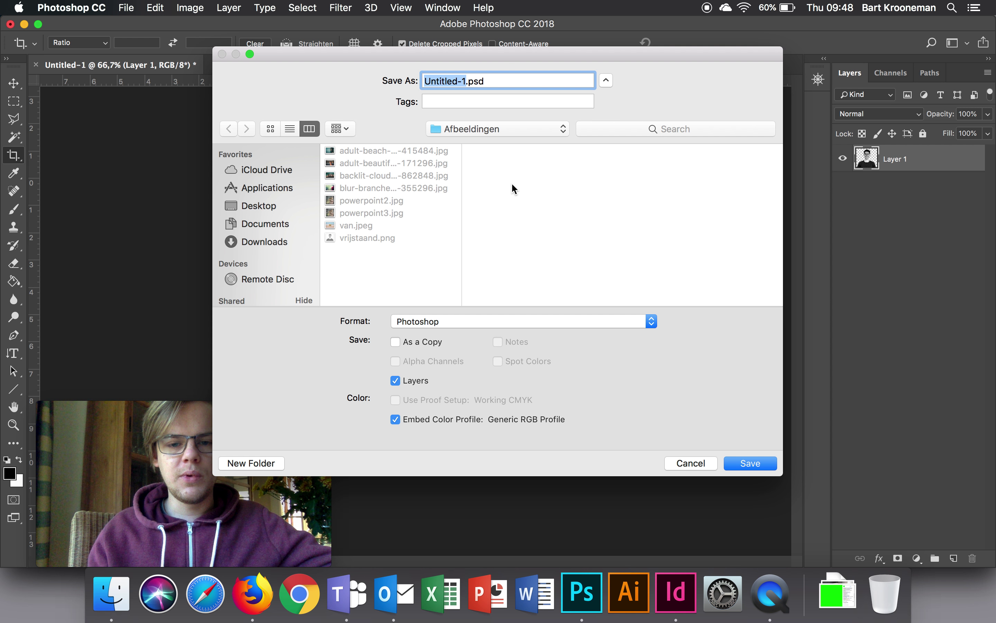
click(472, 321)
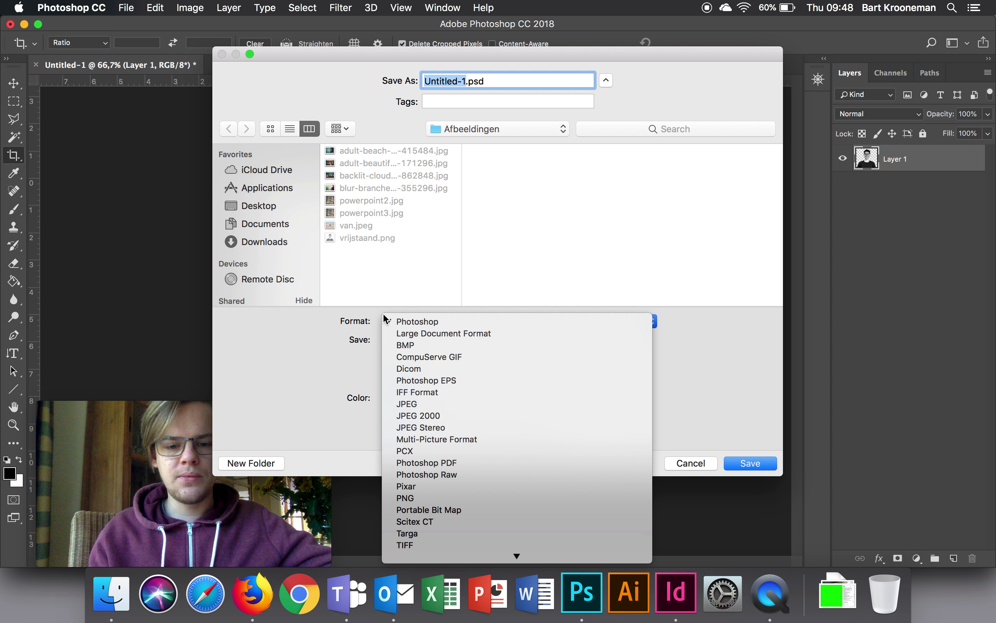
scroll(465, 370, down, 1)
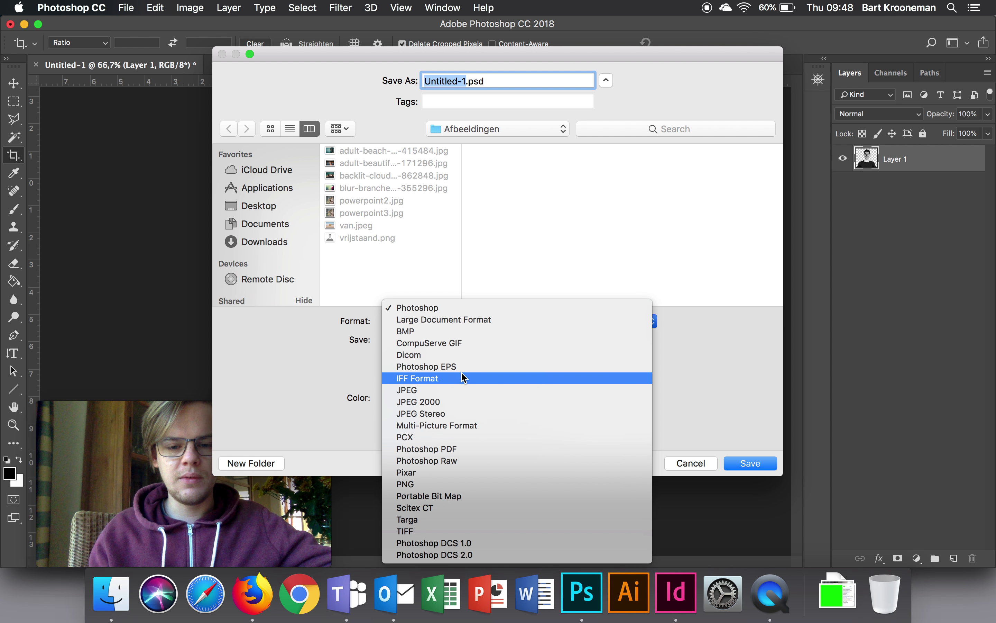
click(462, 376)
click(441, 325)
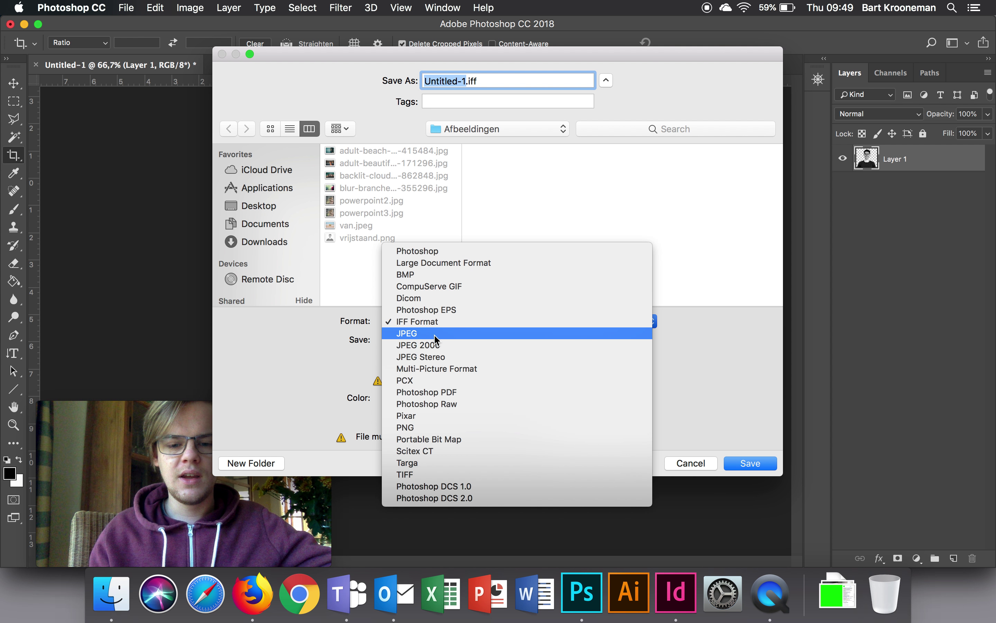
click(419, 430)
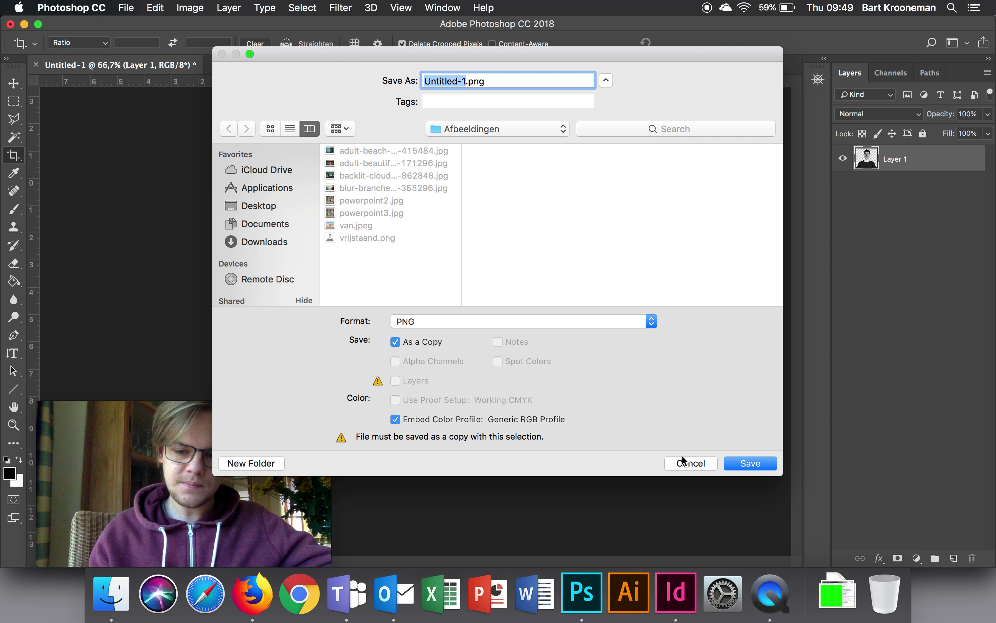
click(691, 463)
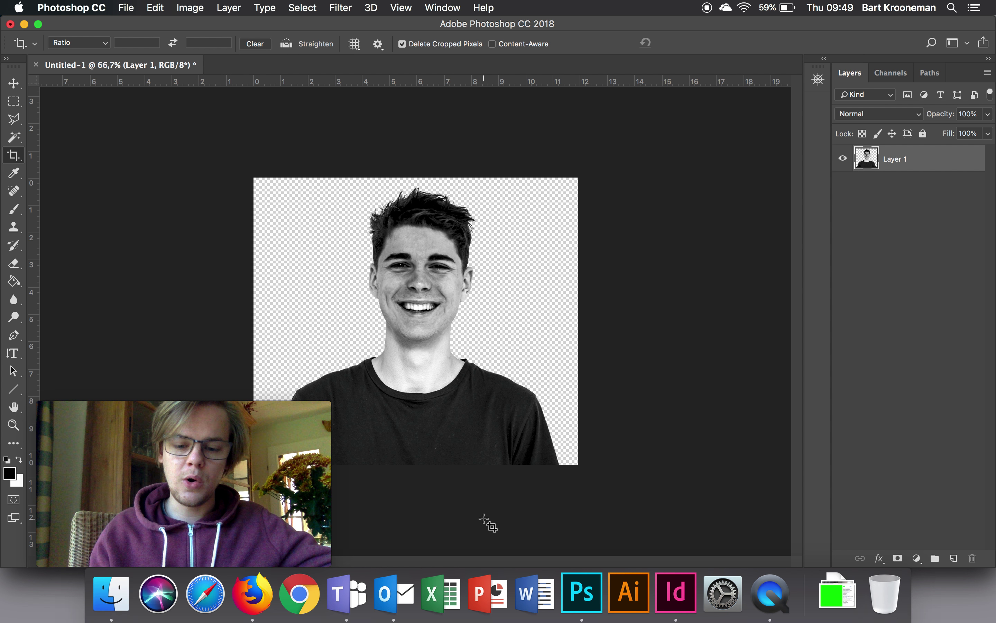
click(666, 593)
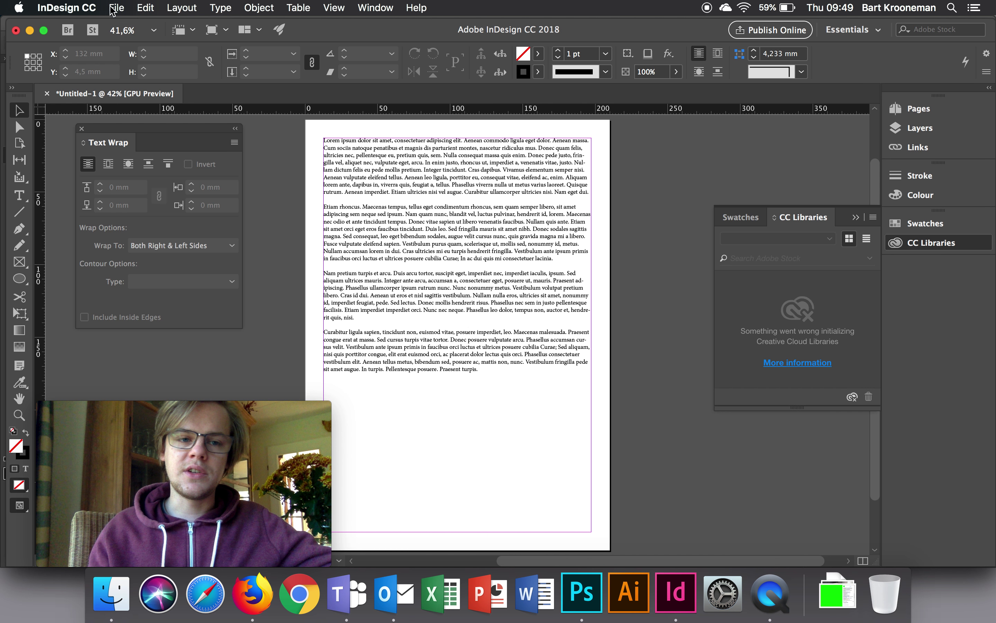
- Place vrijstaand.png in a frame over the middle of the body text
click(114, 7)
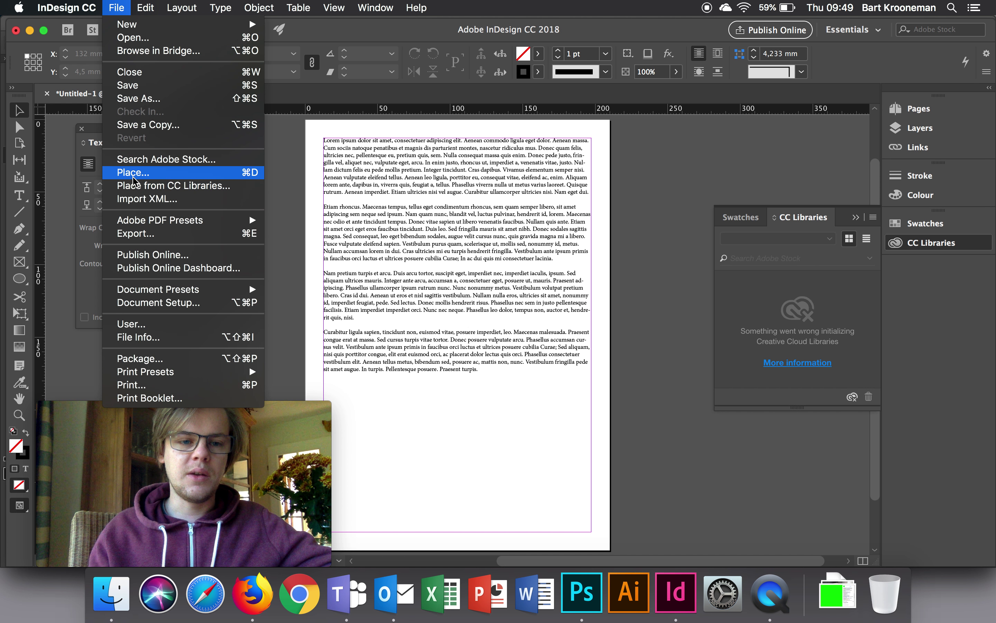
click(132, 176)
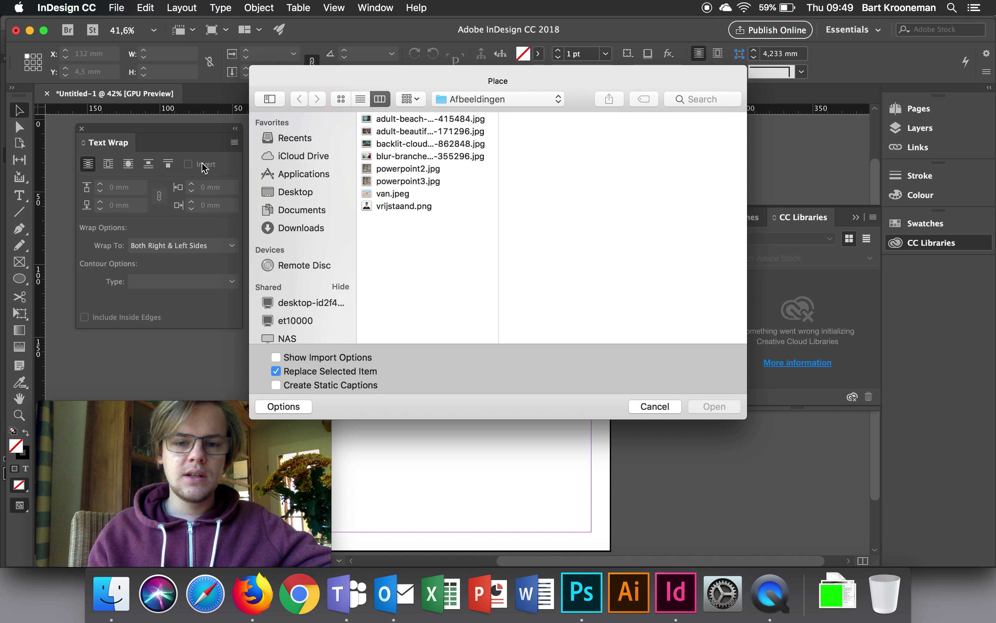
click(382, 204)
click(716, 406)
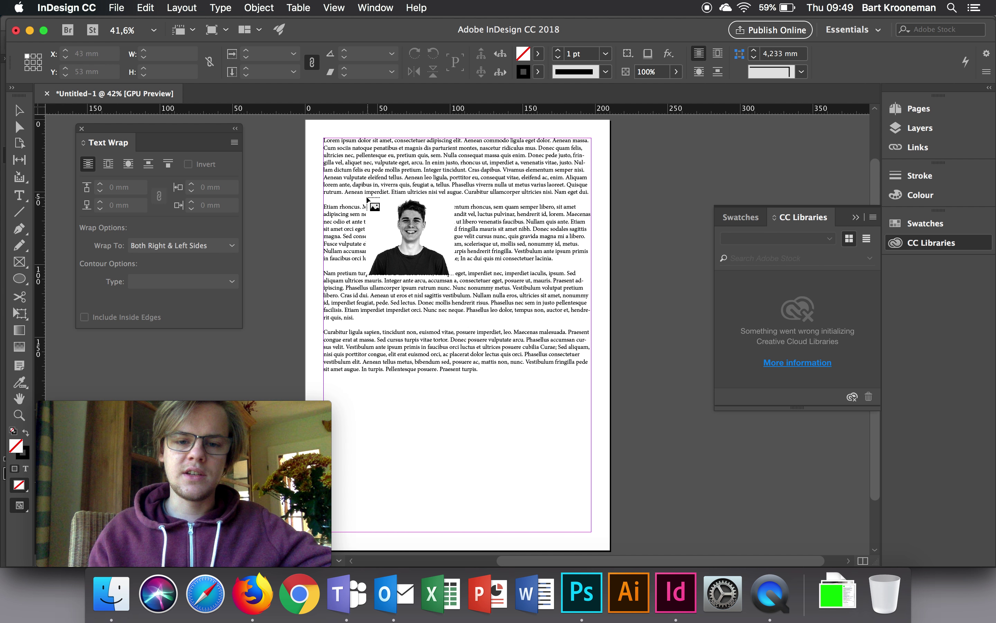
drag(366, 198, 545, 345)
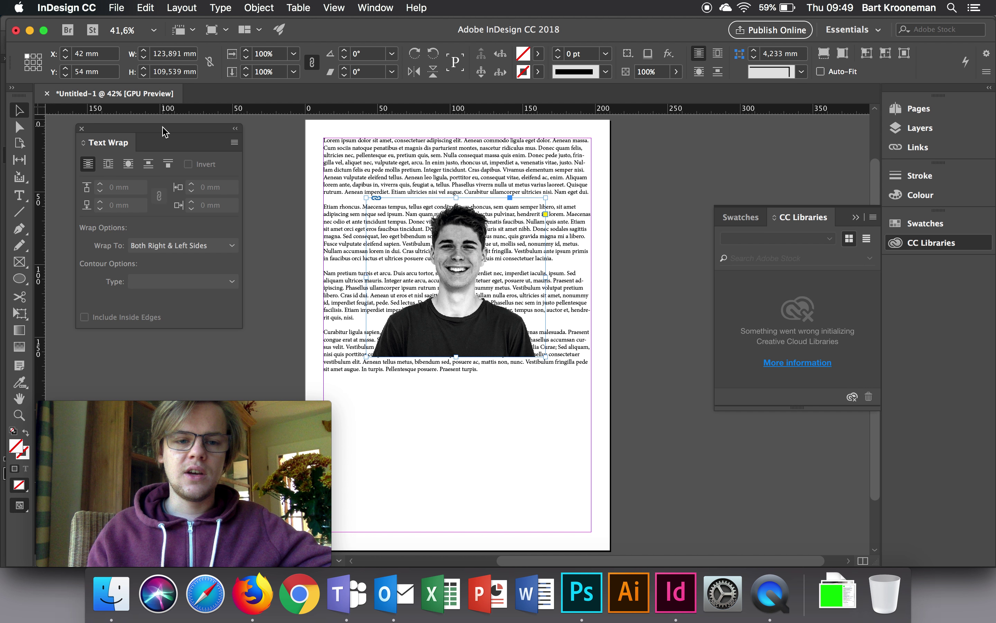
drag(162, 128, 167, 138)
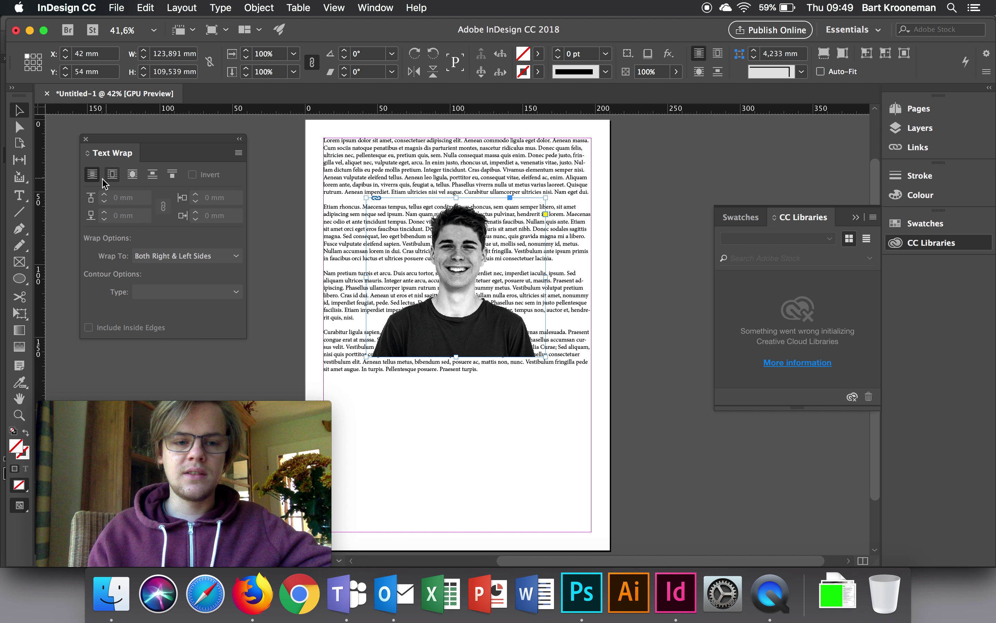
- Set the portrait's text wrap to object shape, contouring Same as Clipping
click(112, 175)
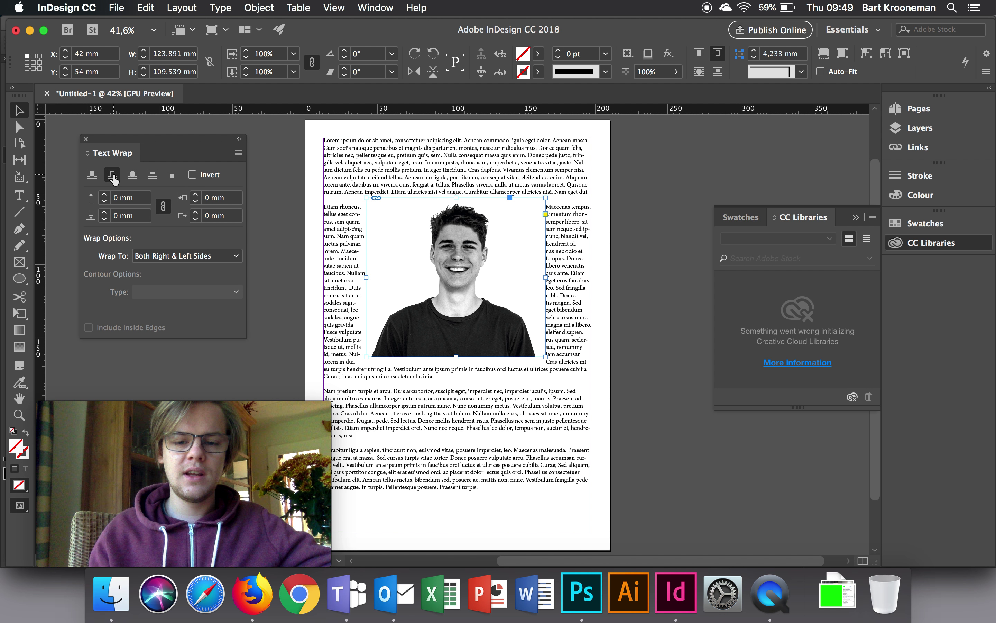
click(132, 176)
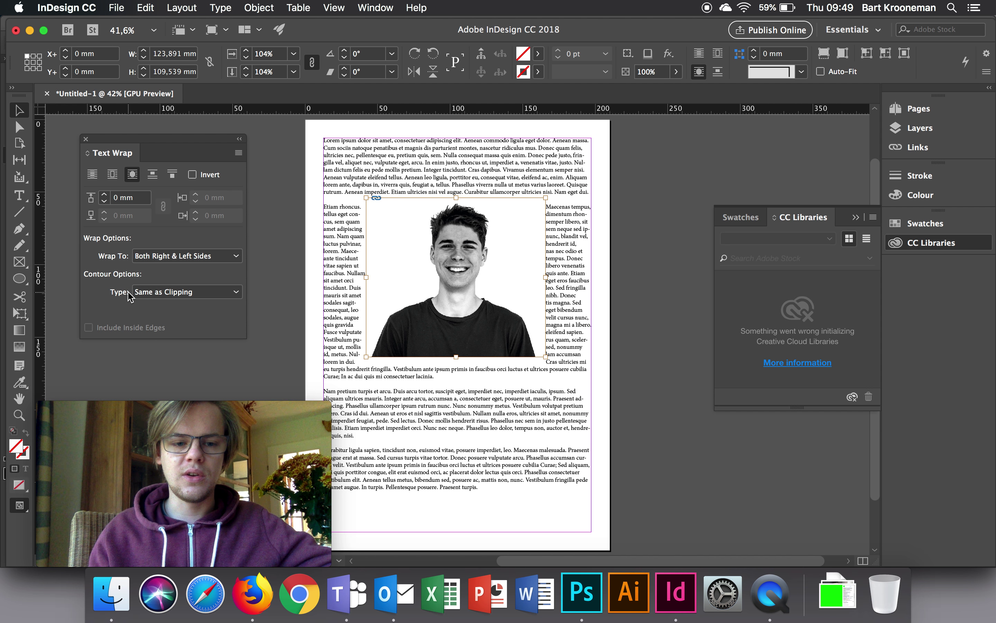
- Set the wrap contour type to Alpha Channel with a 3 mm offset
click(186, 292)
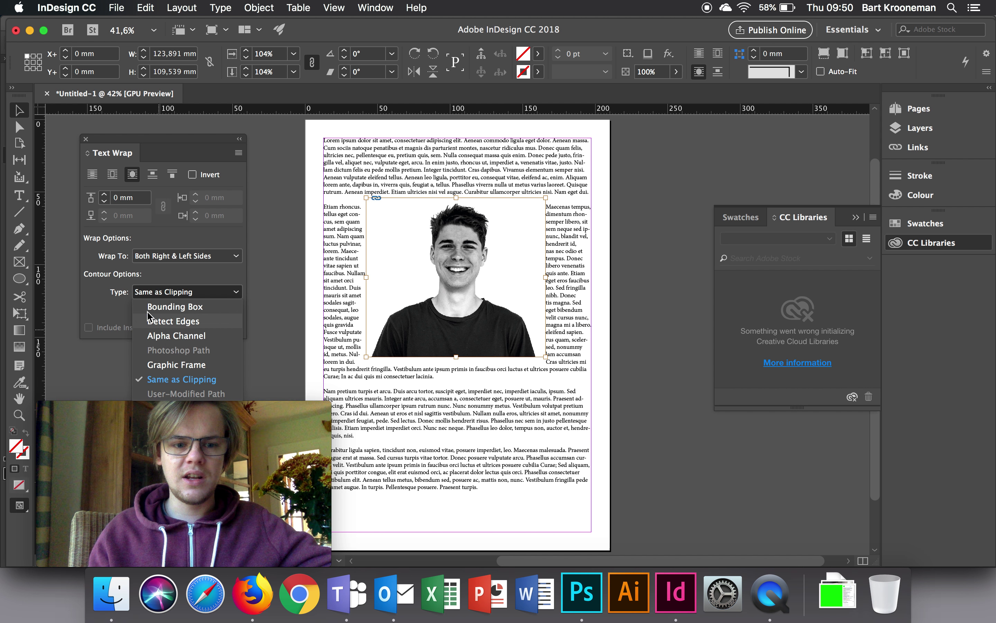
click(171, 336)
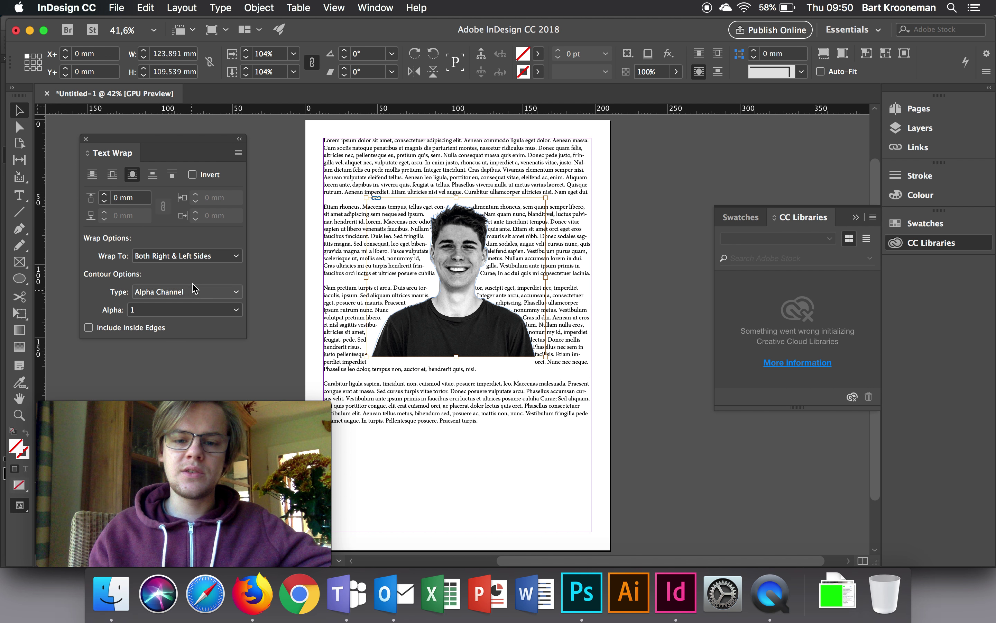
click(104, 195)
click(103, 195)
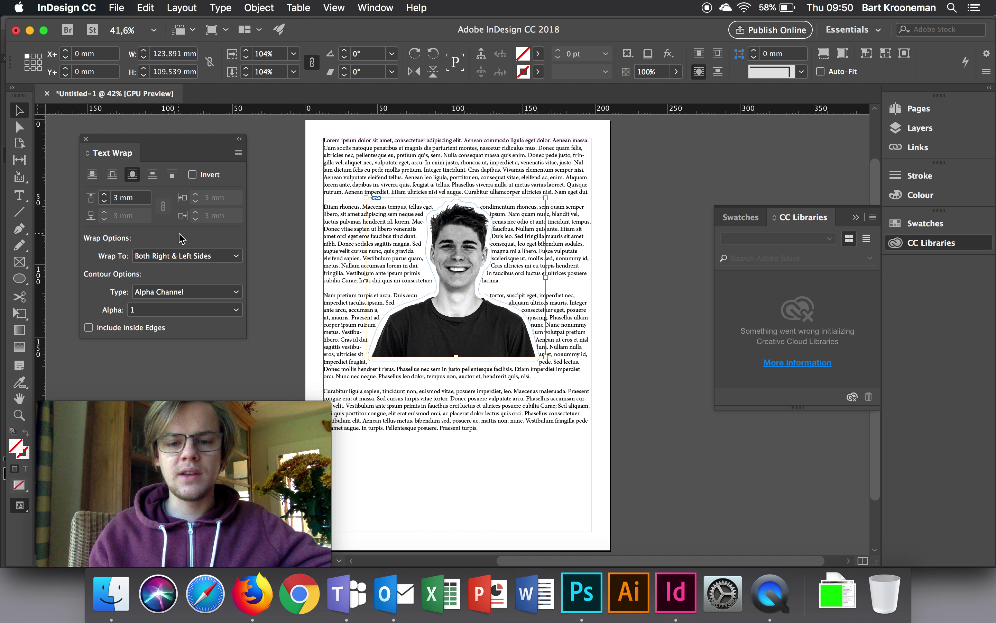